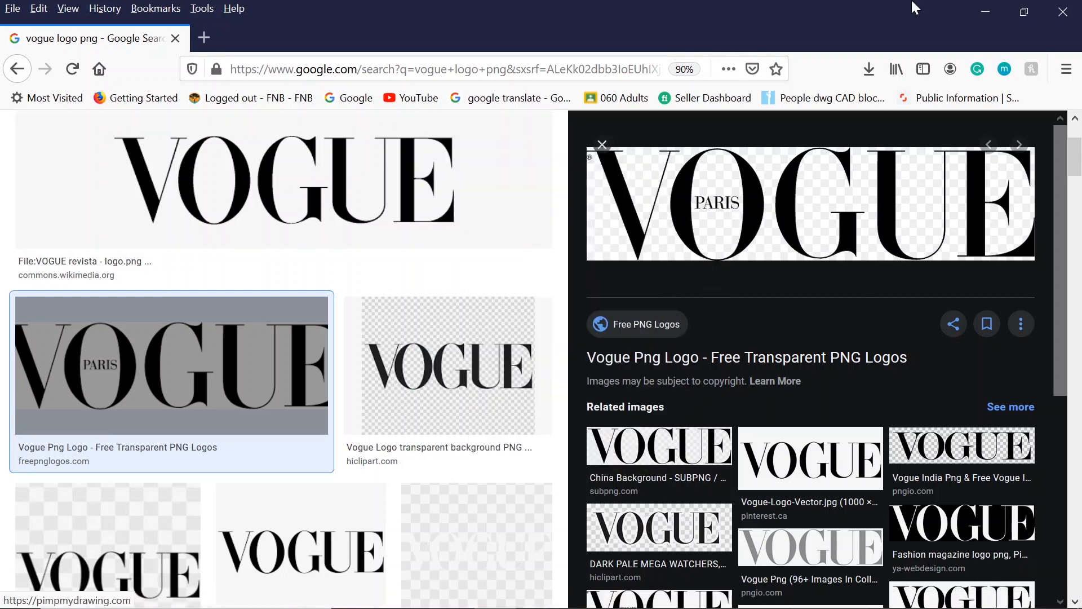
- Switch to Photoshop and copy the Vogue Paris logo from vogue-paris-png-logo-11.png onto the portrait in DSC00355-17.jpg
{"action": "left_click", "coordinate": [984, 12]}
{"action": "left_click", "coordinate": [537, 592]}
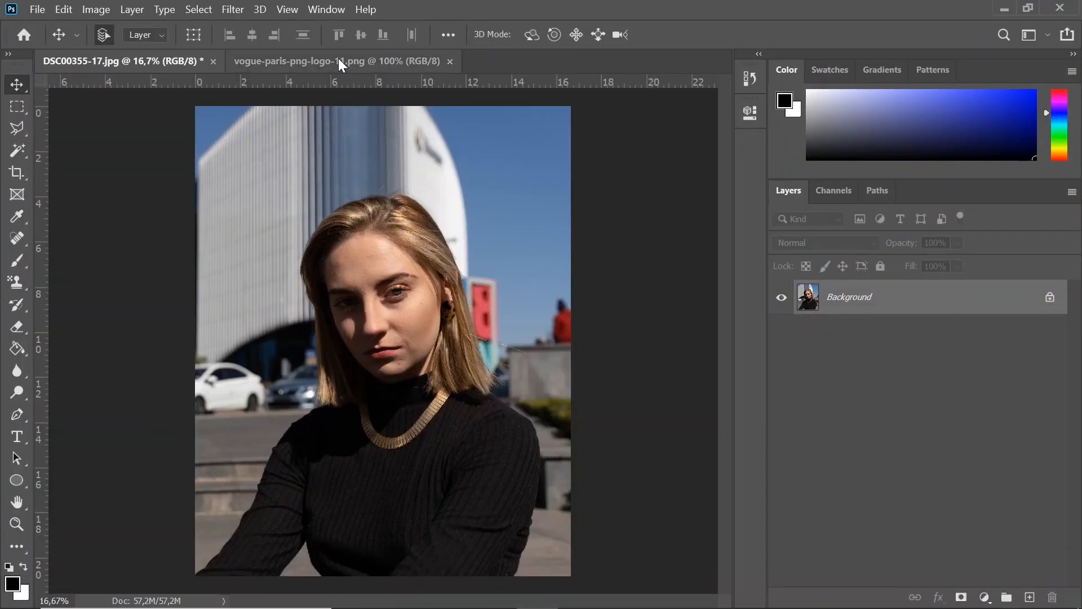
{"action": "left_click", "coordinate": [341, 62]}
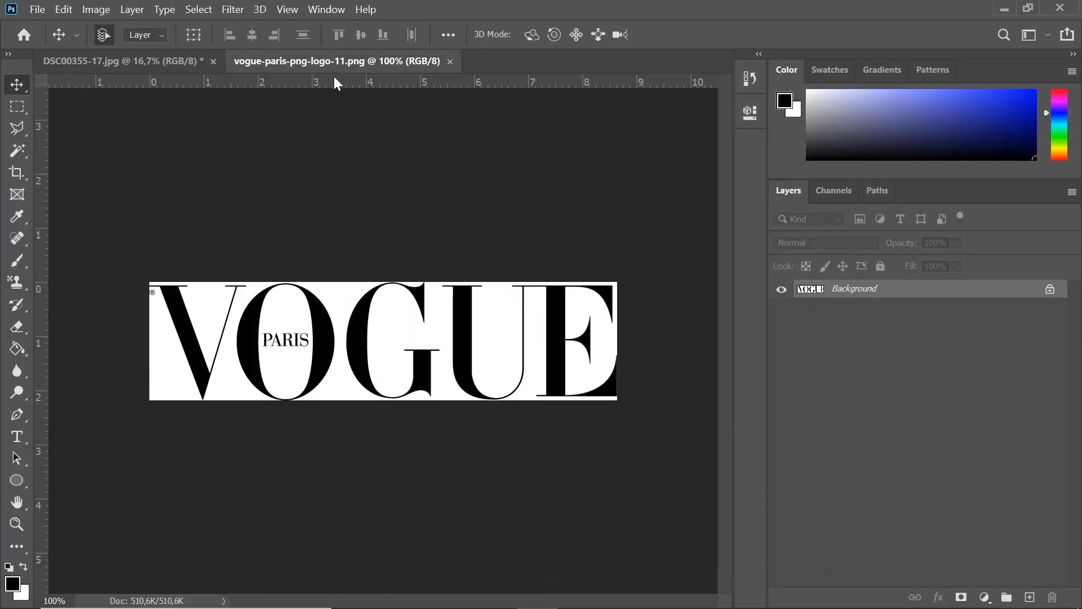
{"action": "left_click", "coordinate": [113, 61]}
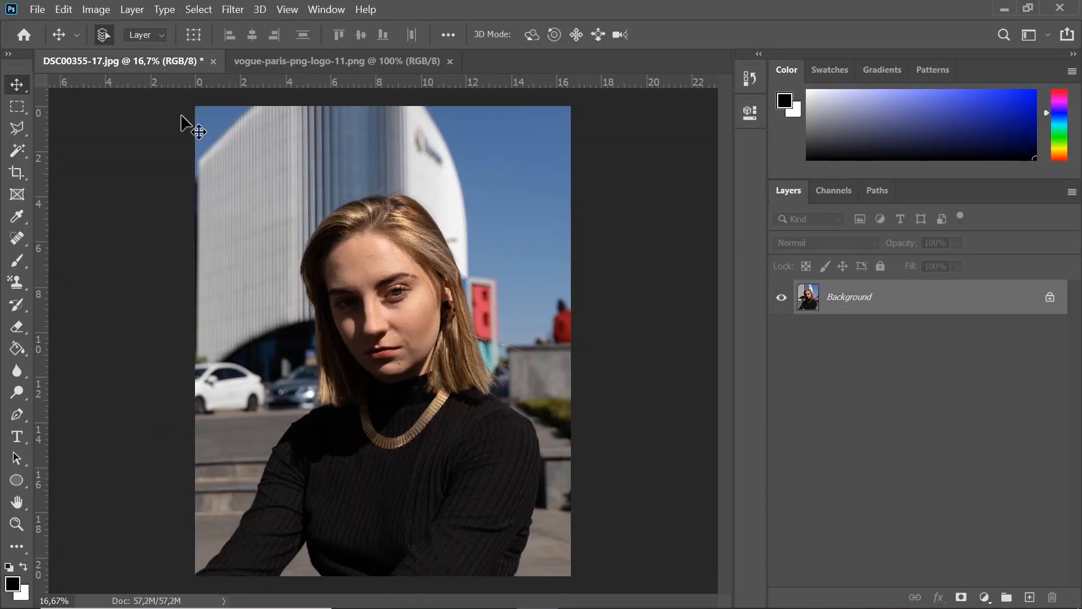
{"action": "left_click", "coordinate": [296, 66]}
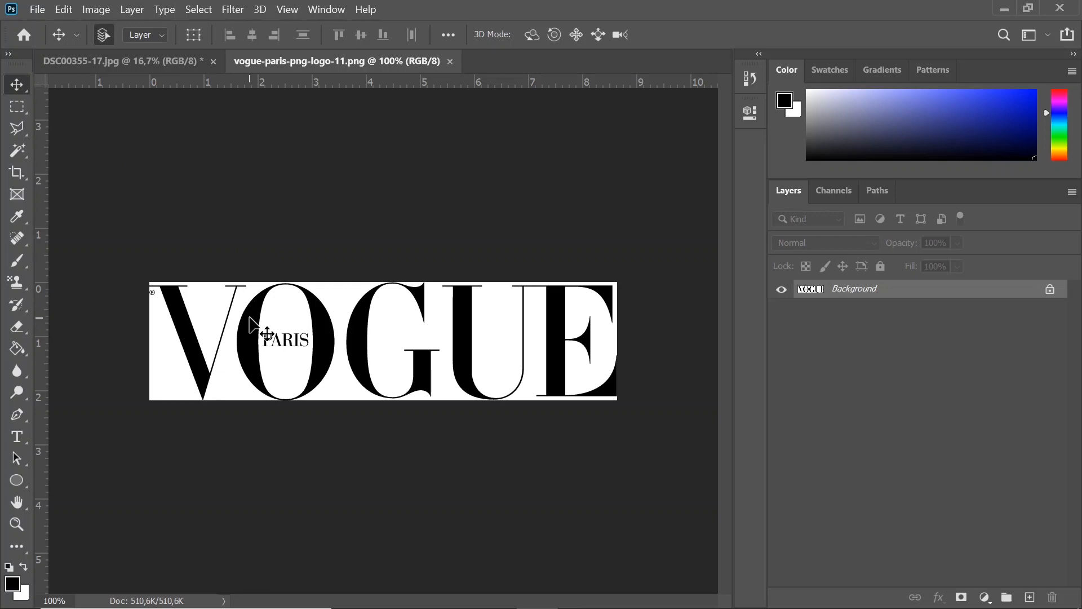
{"action": "left_click_drag", "start_coordinate": [252, 323], "coordinate": [363, 261]}
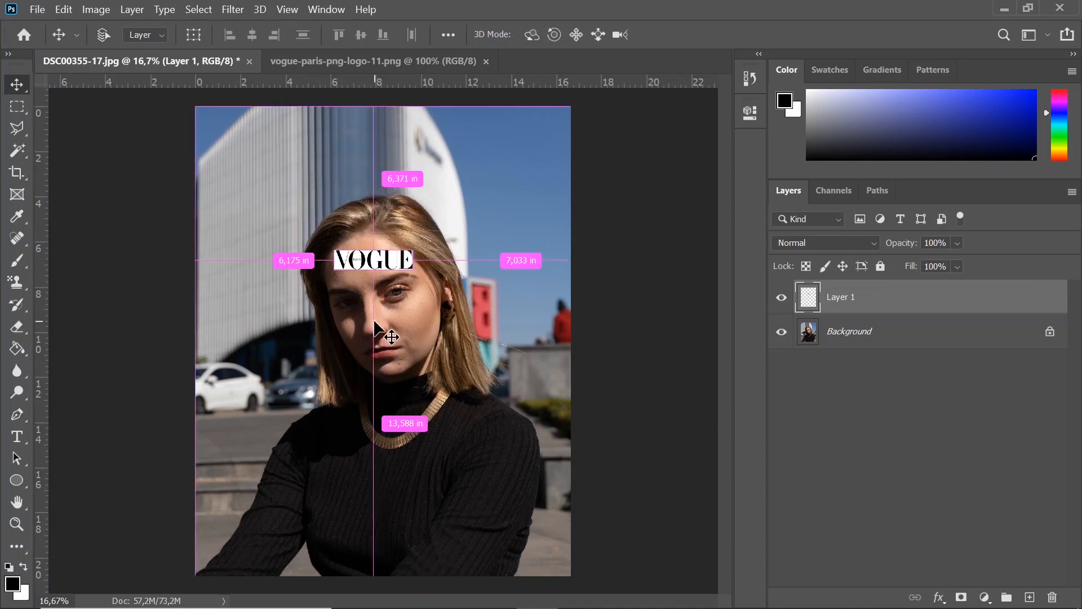
- Scale the logo proportionally to about 480.66% so it spans the photo's full width, placed just below the photo's upper edge
{"action": "key", "text": "ctrl+t"}
{"action": "left_click_drag", "start_coordinate": [415, 246], "coordinate": [578, 208]}
{"action": "left_click_drag", "start_coordinate": [335, 269], "coordinate": [216, 298]}
{"action": "left_click_drag", "start_coordinate": [368, 283], "coordinate": [344, 187]}
{"action": "left_click_drag", "start_coordinate": [566, 206], "coordinate": [570, 209]}
{"action": "left_click_drag", "start_coordinate": [204, 211], "coordinate": [197, 211]}
{"action": "left_click_drag", "start_coordinate": [306, 177], "coordinate": [307, 178]}
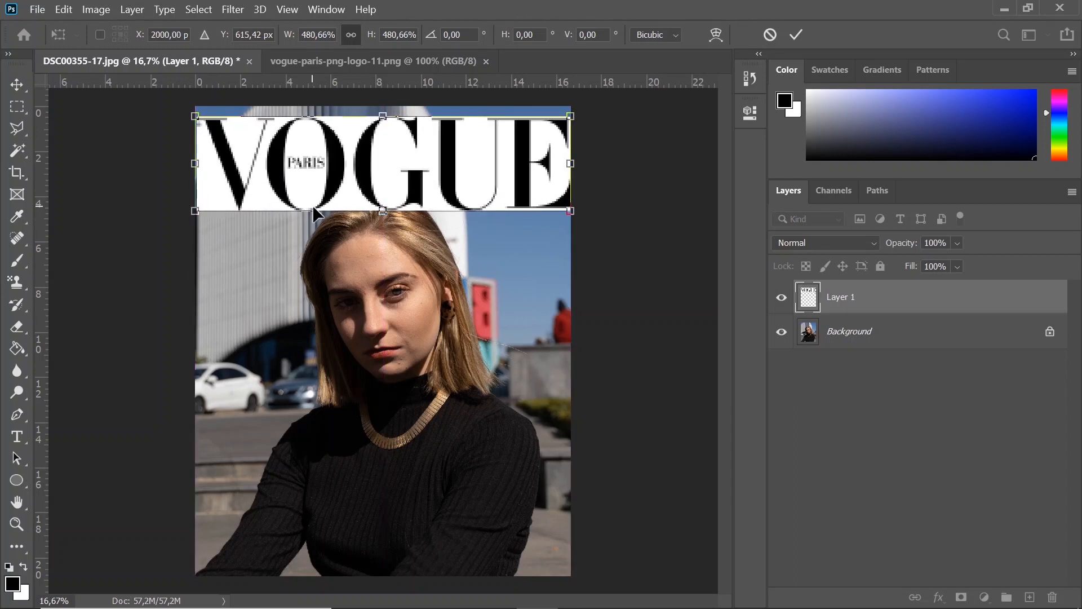
{"action": "key", "text": "Return"}
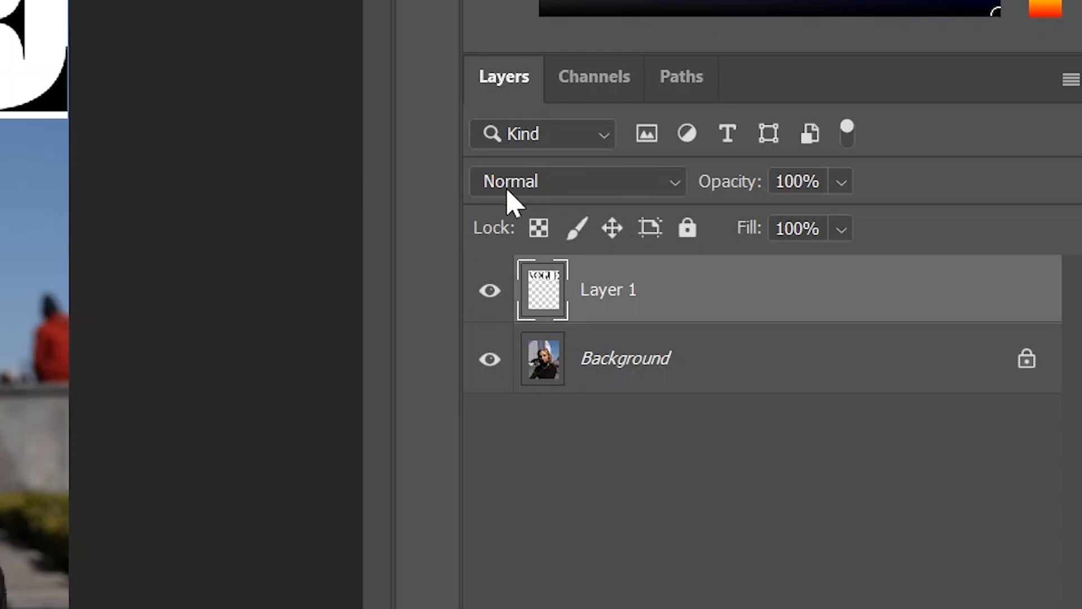
- Set the logo layer's blend mode to Multiply and stretch the logo downward to 107.13% height over the top of the hair
{"action": "left_click", "coordinate": [680, 183]}
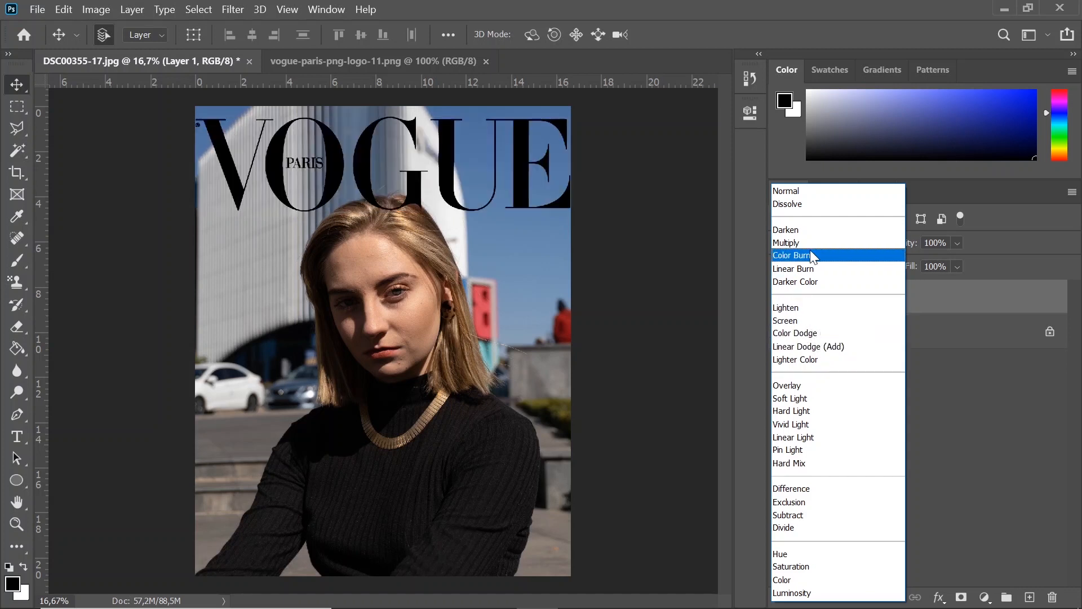
{"action": "left_click", "coordinate": [803, 243]}
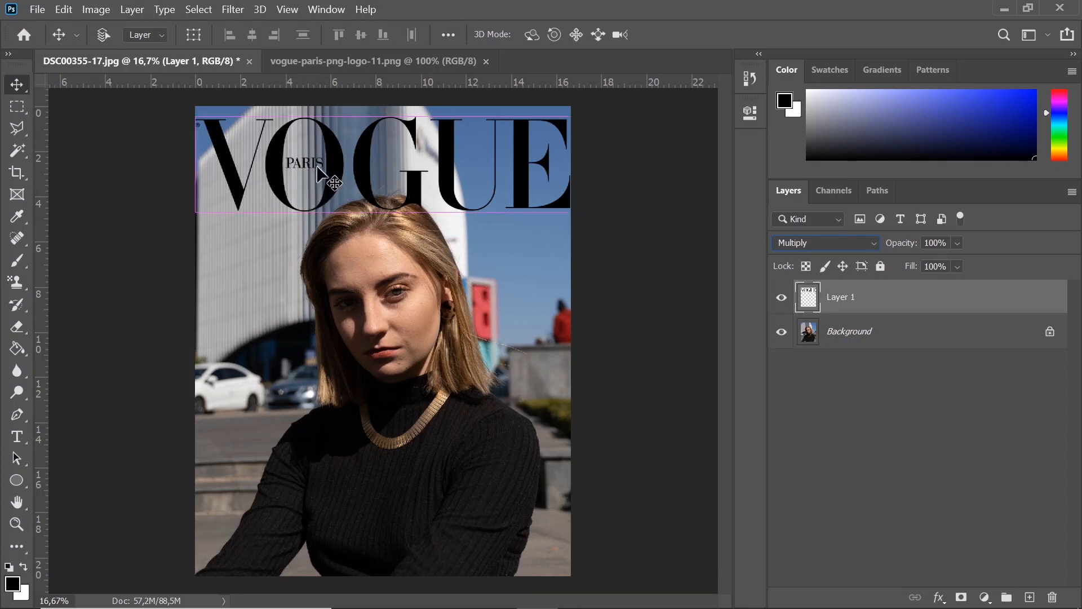
{"action": "key", "text": "ctrl+t"}
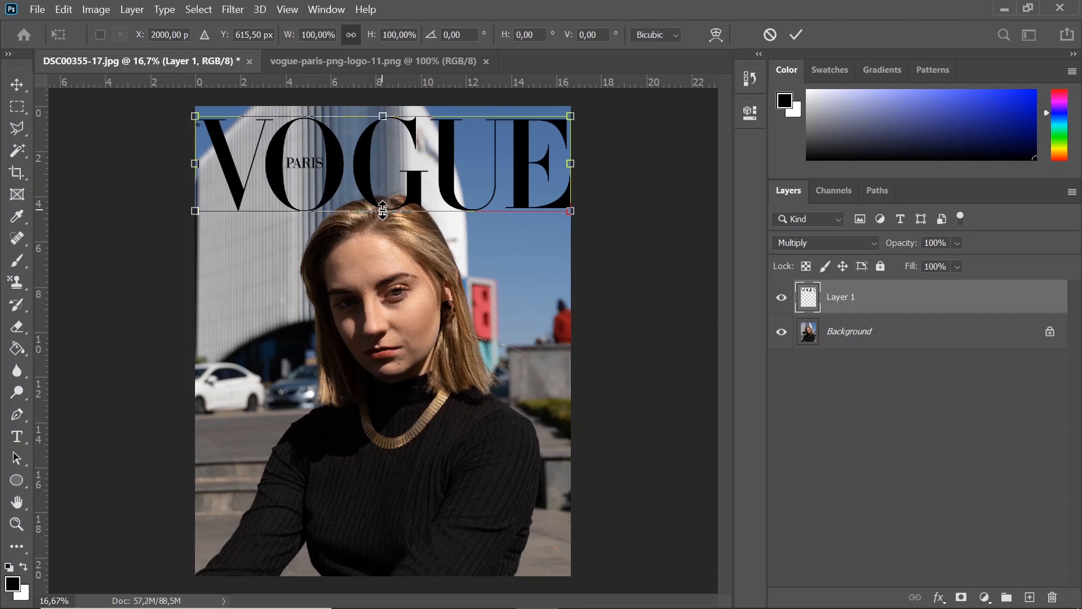
{"action": "left_click_drag", "start_coordinate": [382, 210], "coordinate": [383, 217]}
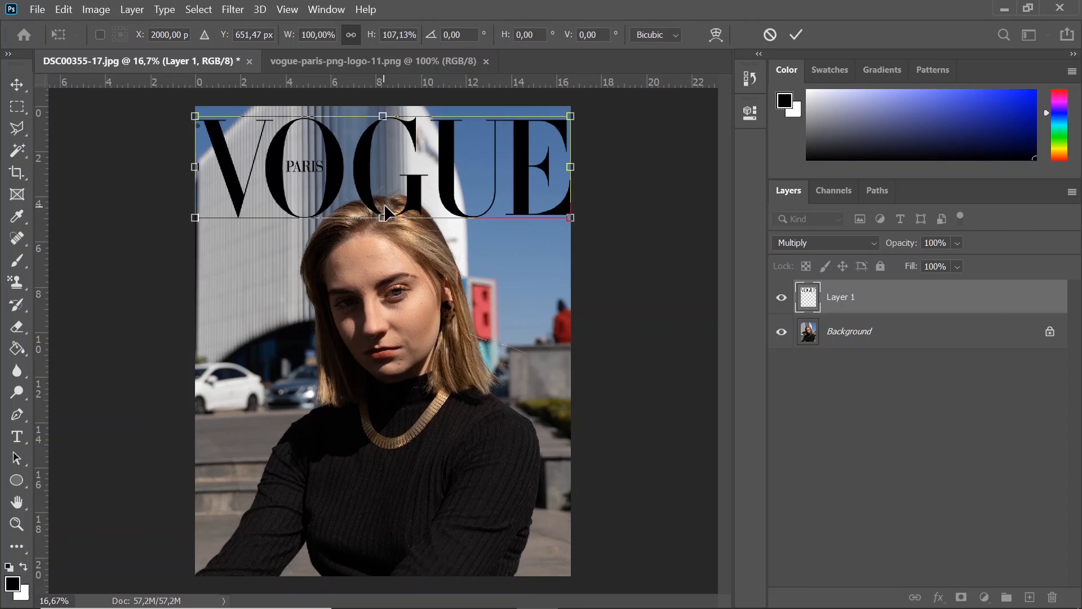
{"action": "key", "text": "Return"}
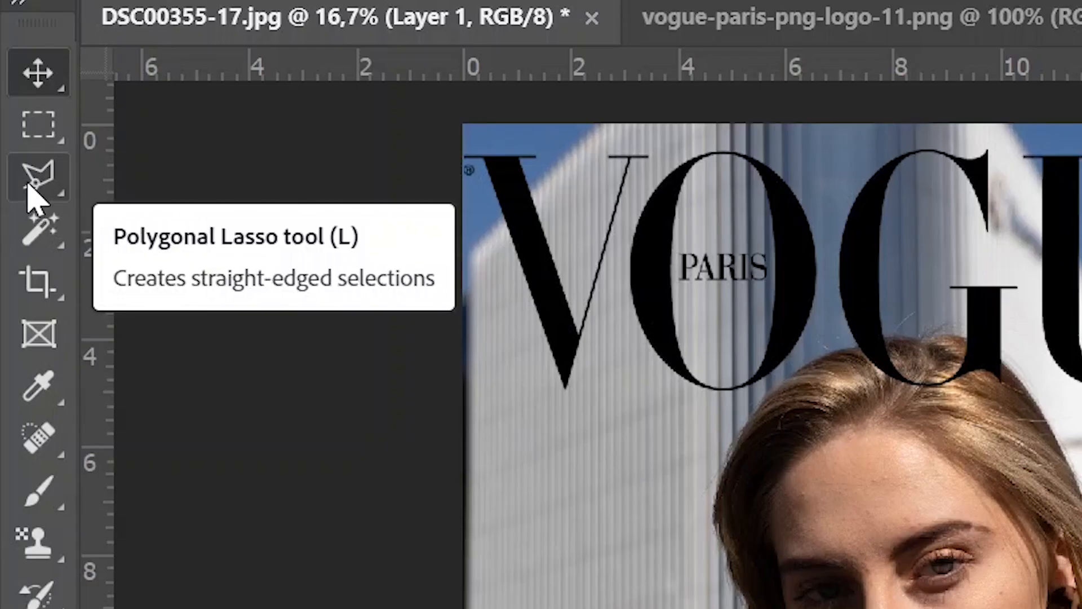
- Lower the logo layer's opacity to 43% and add a layer mask to it
{"action": "left_click", "coordinate": [43, 190]}
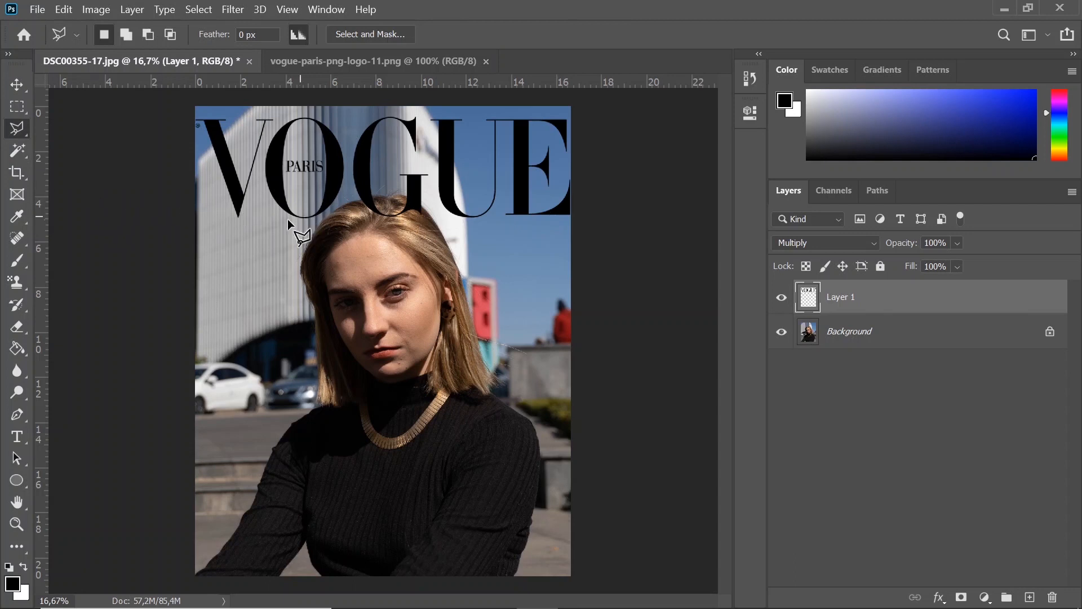
{"action": "left_click", "coordinate": [23, 528]}
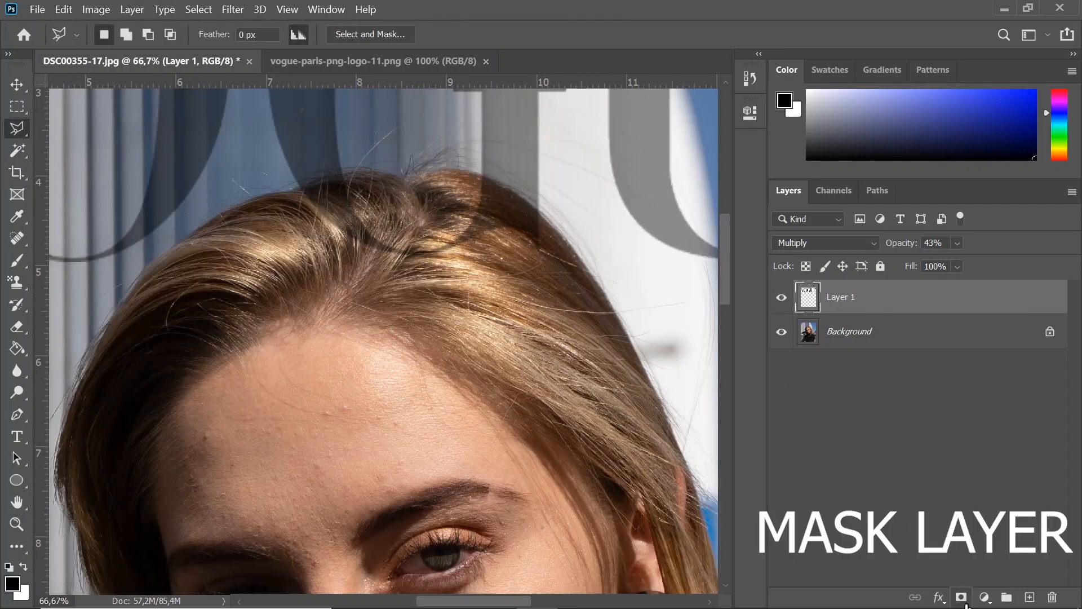
{"action": "left_click", "coordinate": [961, 598]}
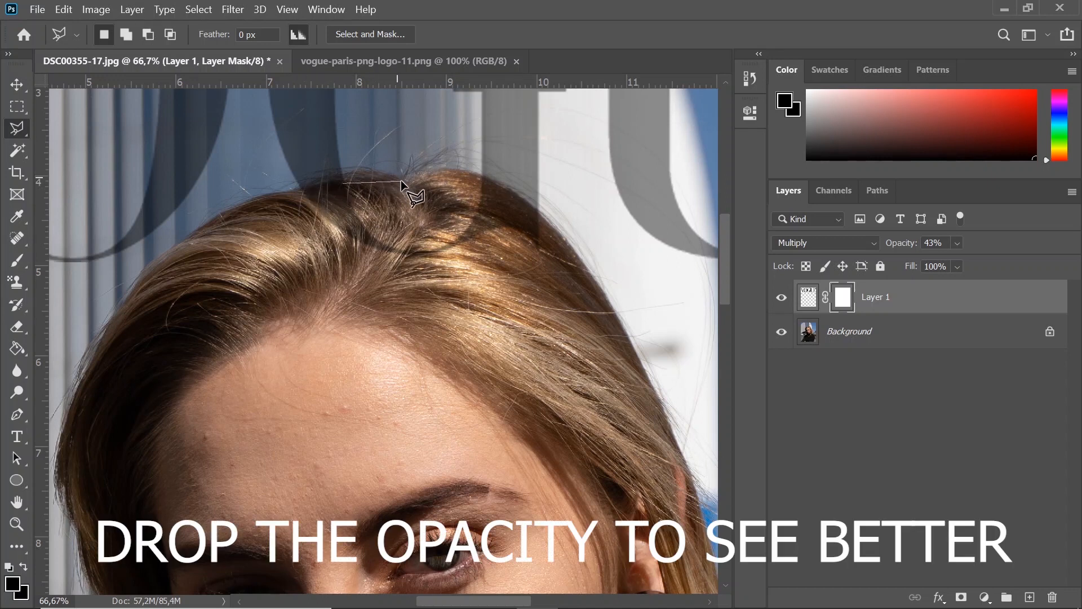
- Outline the hair overlapping the letter G with the Polygonal Lasso and brush black inside it on the mask to hide the logo there
{"action": "left_click", "coordinate": [480, 176]}
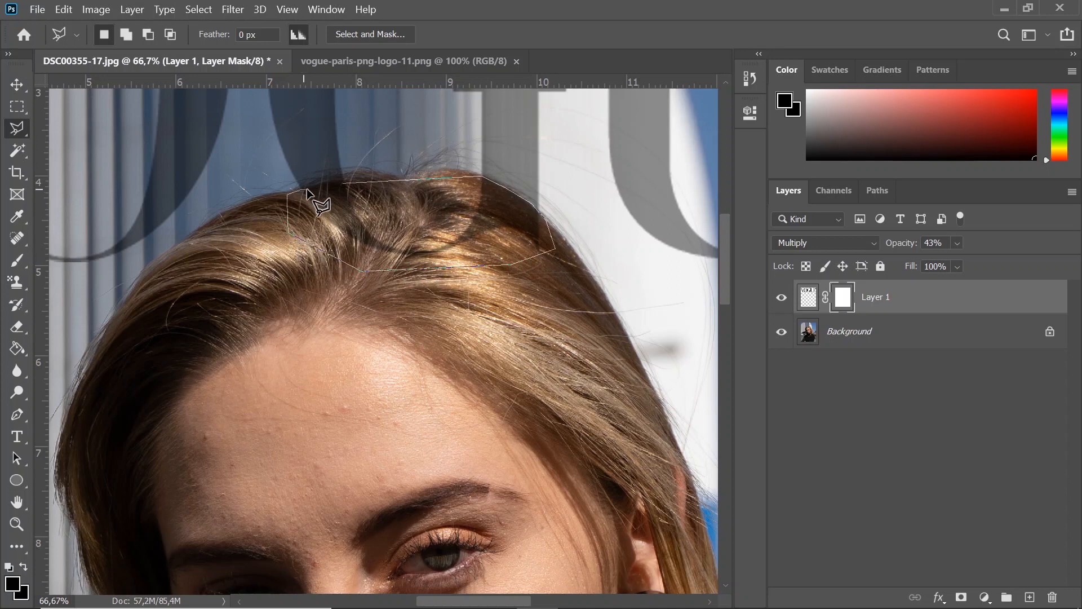
{"action": "left_click", "coordinate": [344, 182]}
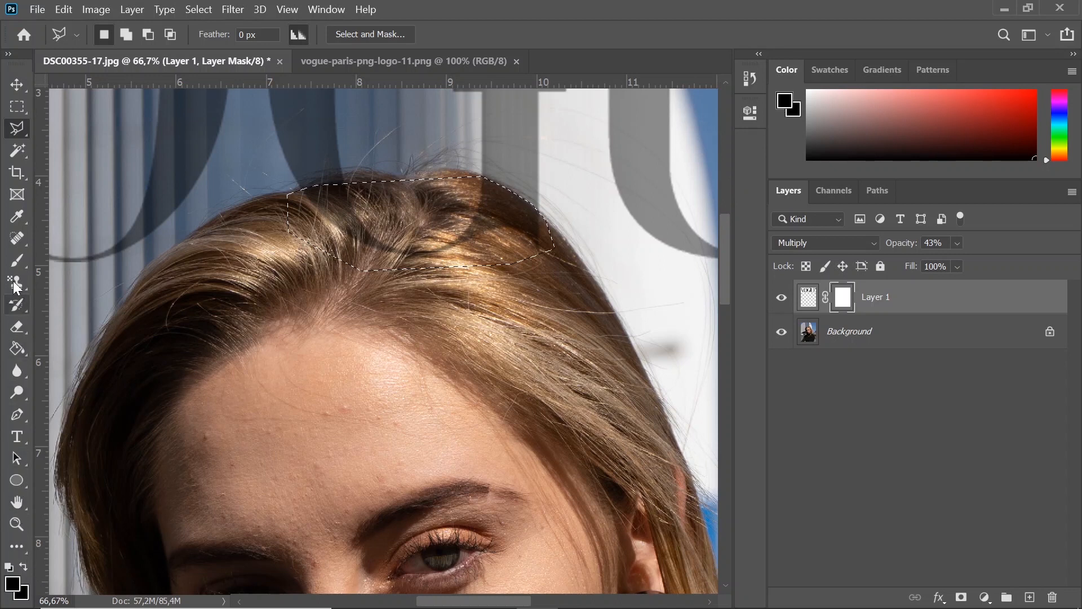
{"action": "left_click", "coordinate": [17, 261]}
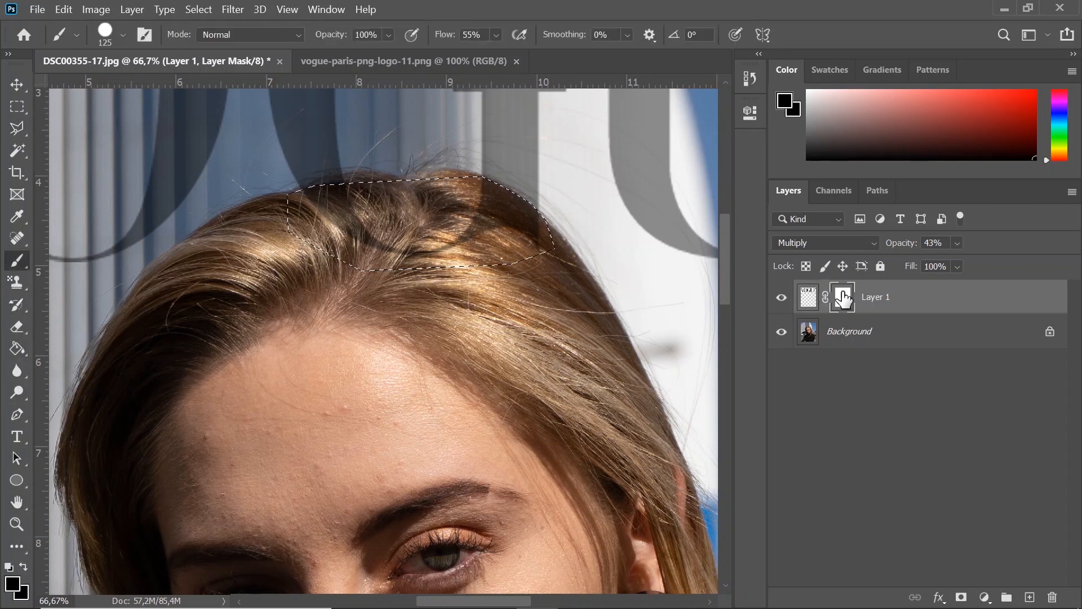
{"action": "mouse_move", "coordinate": [302, 196]}
{"action": "left_mouse_down"}
{"action": "mouse_move", "coordinate": [376, 195]}
{"action": "mouse_move", "coordinate": [355, 228]}
{"action": "mouse_move", "coordinate": [403, 242]}
{"action": "mouse_move", "coordinate": [485, 231]}
{"action": "mouse_move", "coordinate": [458, 192]}
{"action": "mouse_move", "coordinate": [505, 211]}
{"action": "left_mouse_up"}
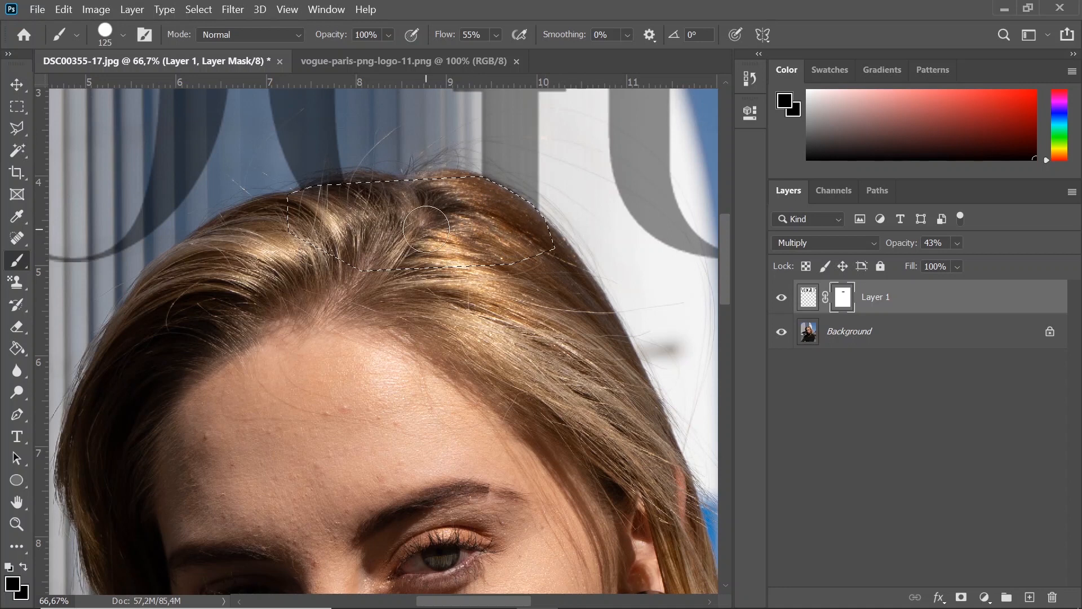
- Restore the logo layer's opacity to 100% and clear the selection around the hair
{"action": "left_click", "coordinate": [16, 523]}
{"action": "left_click", "coordinate": [251, 449], "text": "alt"}
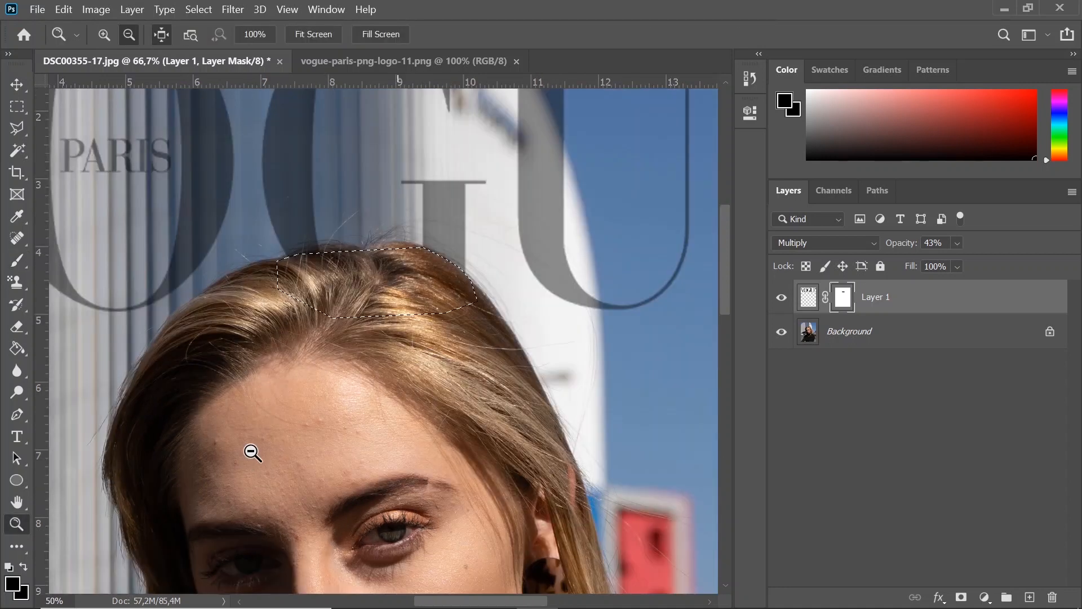
{"action": "left_click", "coordinate": [250, 452], "text": "alt"}
{"action": "left_click", "coordinate": [250, 452], "text": "alt"}
{"action": "left_click", "coordinate": [248, 451], "text": "alt"}
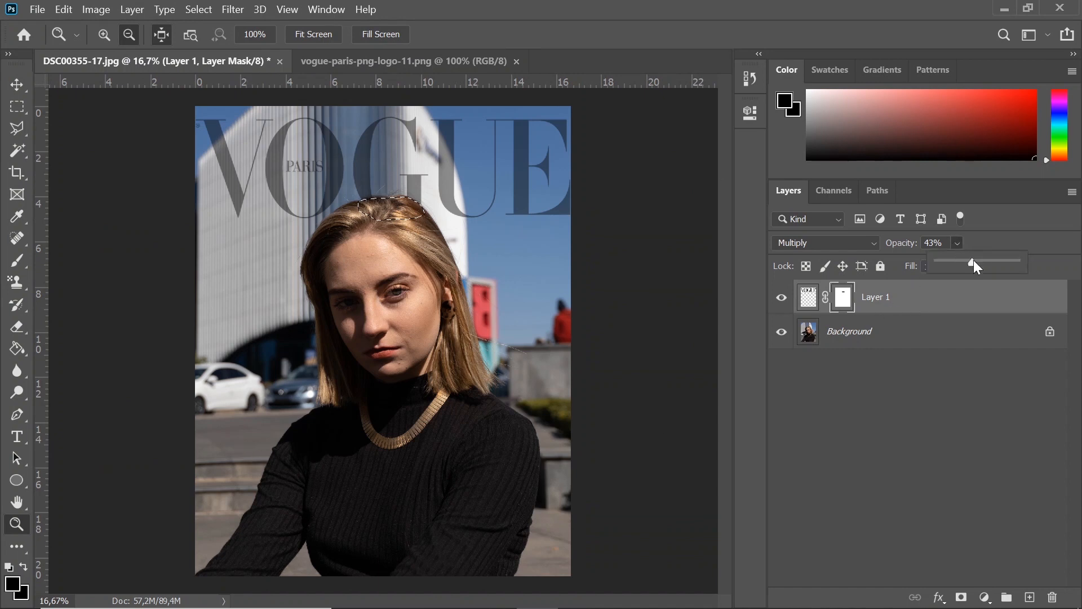
{"action": "left_click_drag", "start_coordinate": [1043, 270], "coordinate": [1065, 275]}
{"action": "left_click", "coordinate": [657, 357]}
{"action": "left_click", "coordinate": [658, 358], "text": "alt"}
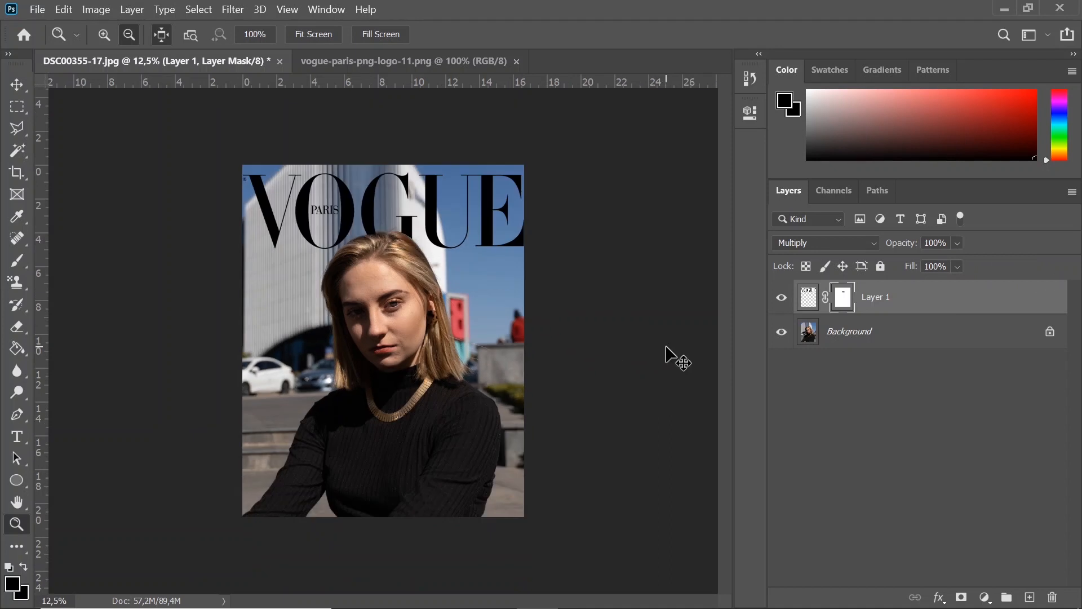